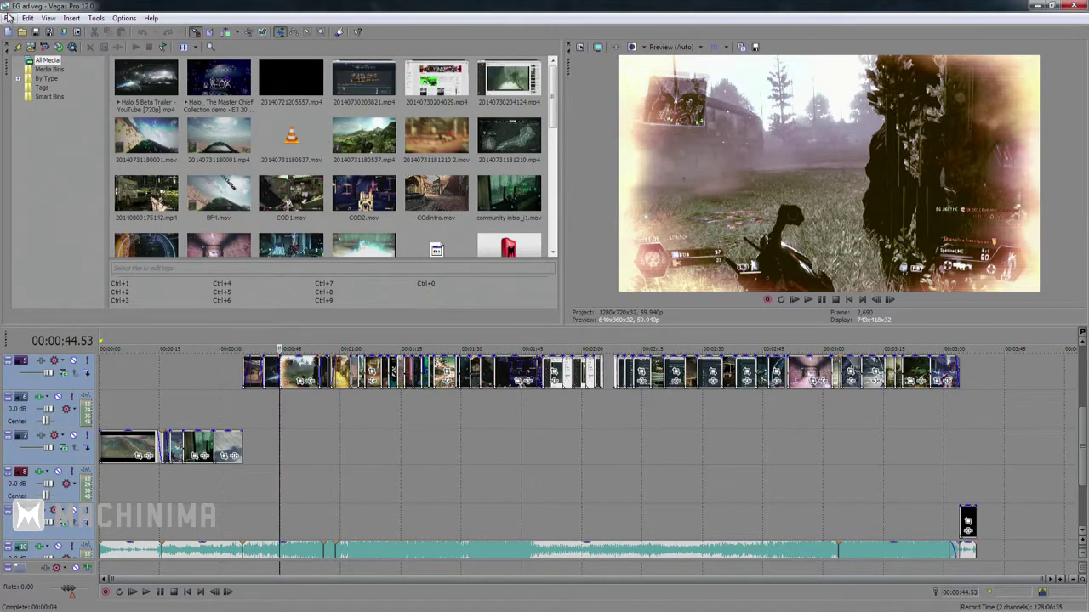
Start a new project from the HD 720-60p template at 1280x720, 59.940 fps (Double NTSC)
left_click(8, 17)
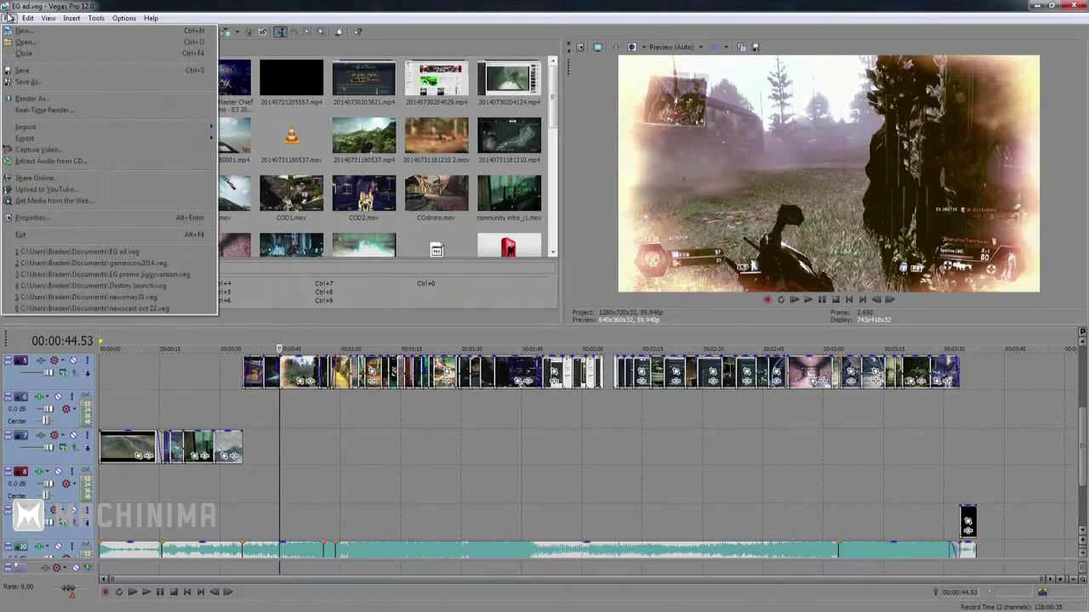
left_click(26, 32)
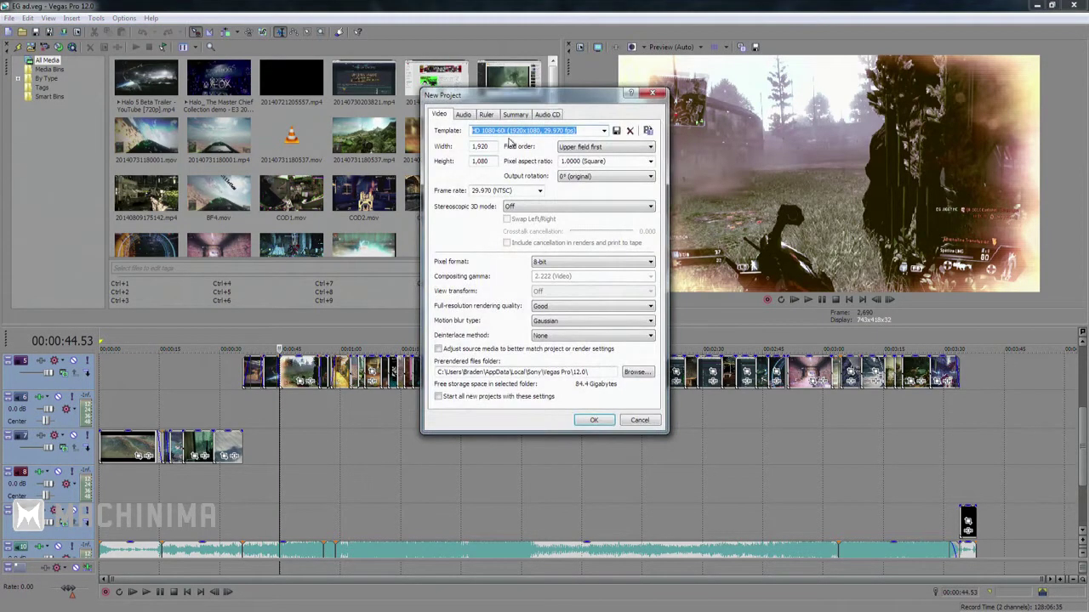
left_click(603, 130)
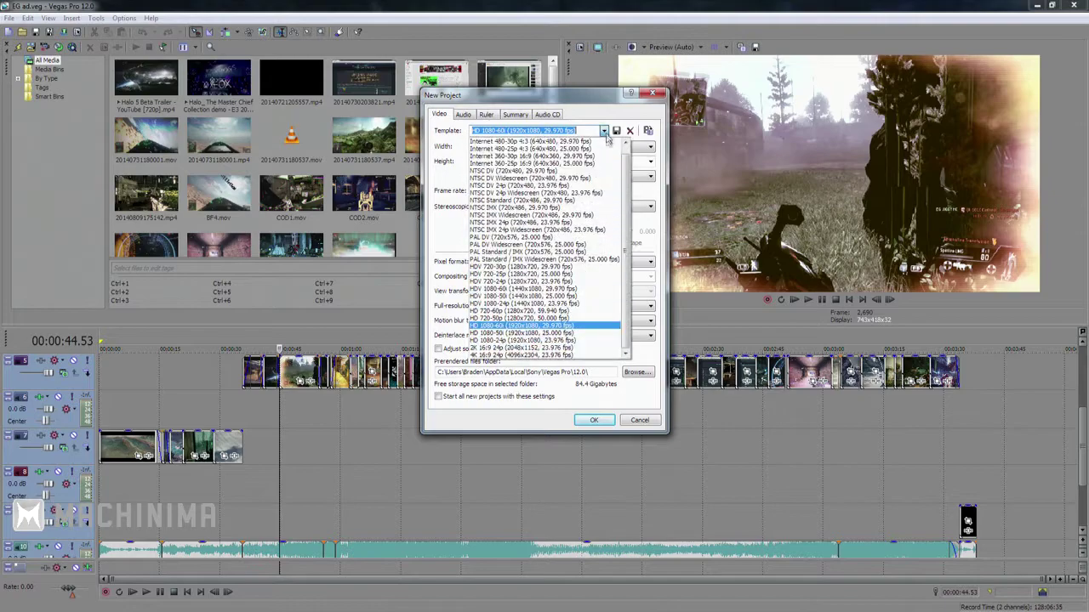
left_click(558, 311)
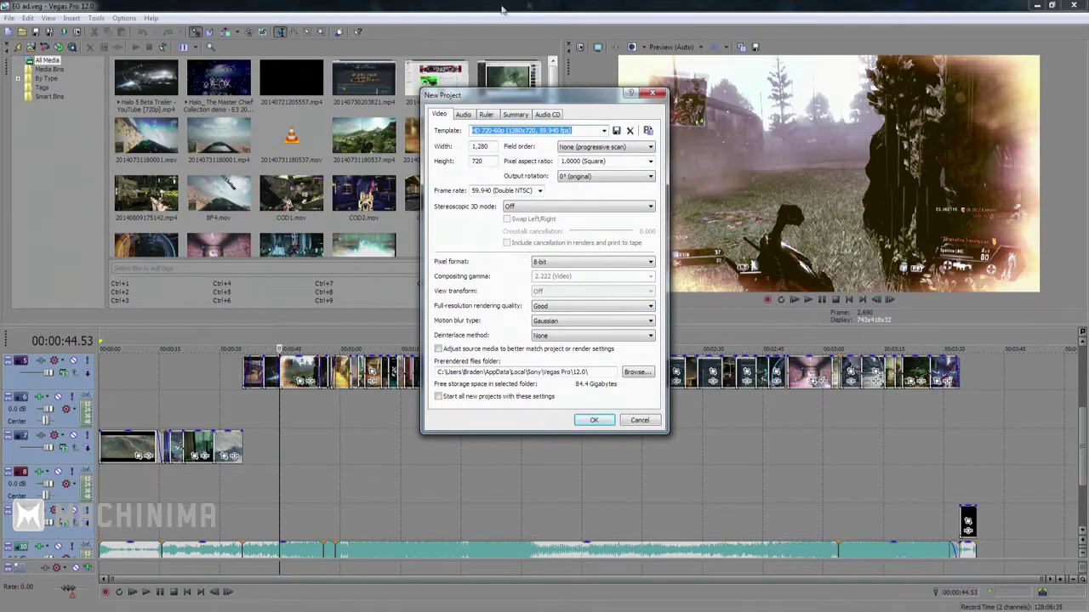
left_click(539, 191)
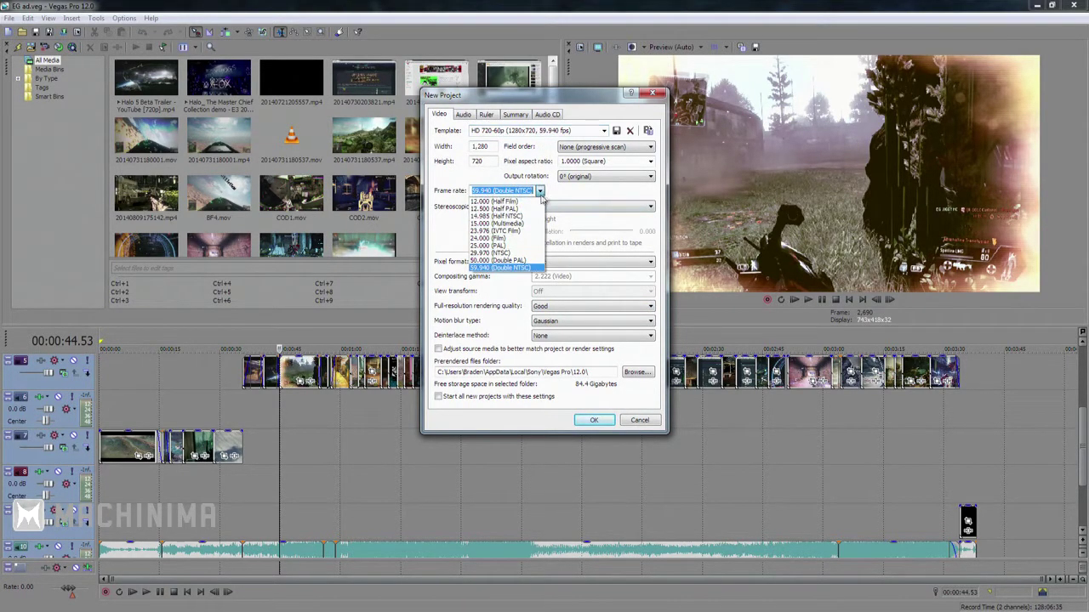
left_click(570, 196)
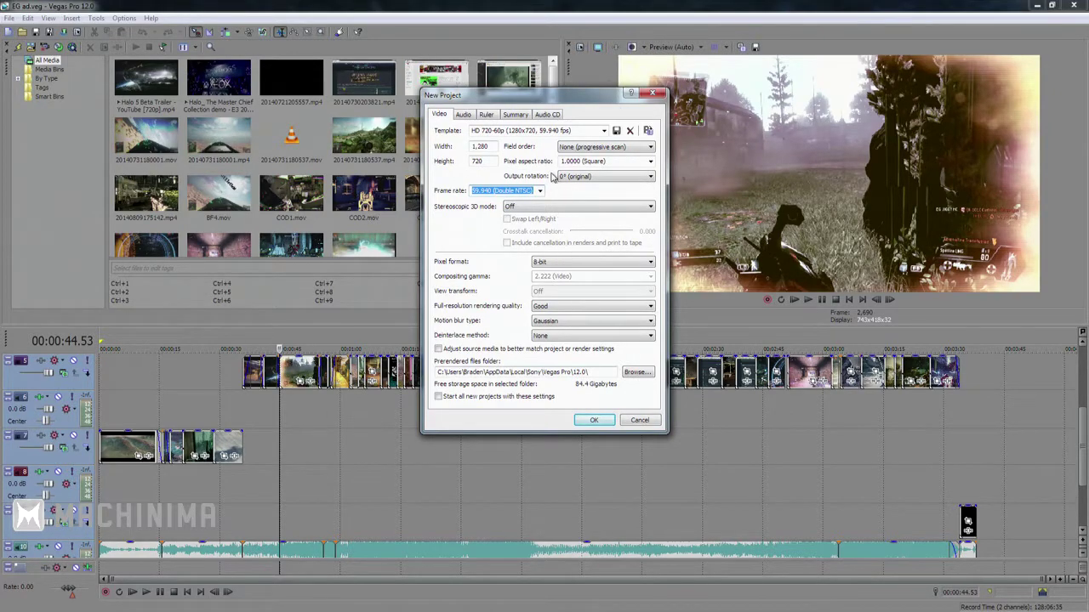
Keep the project audio at 48,000 Hz sample rate with a Stereo master bus
left_click(463, 116)
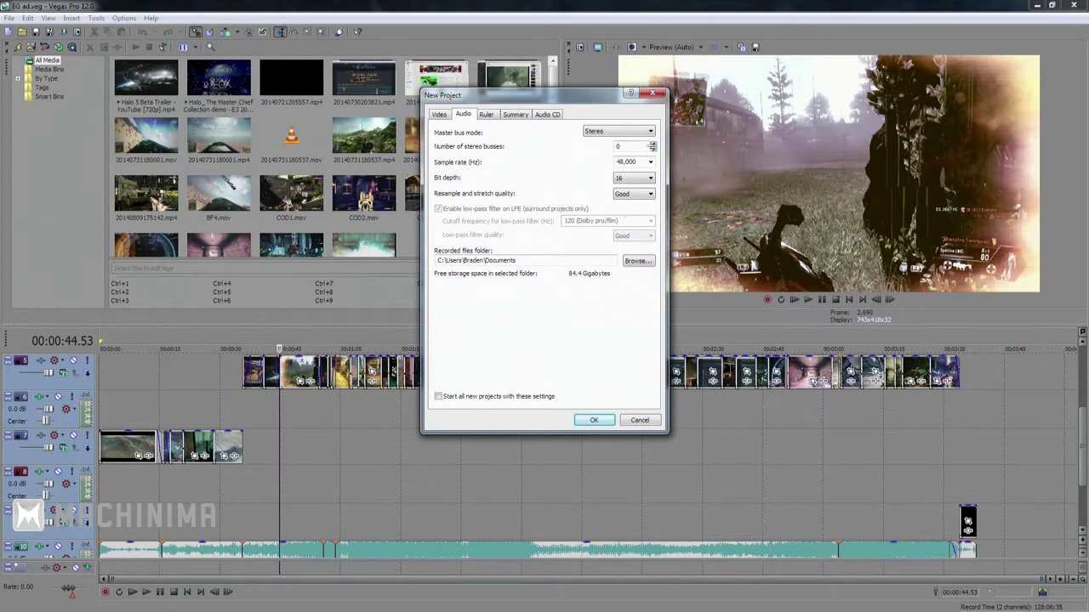
left_click(649, 162)
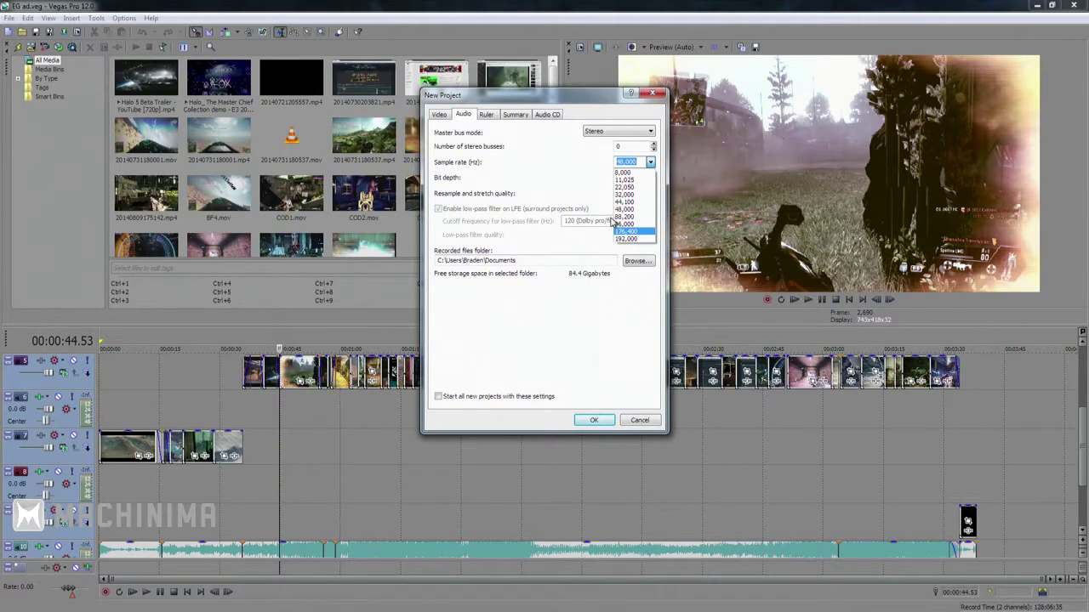
left_click(582, 198)
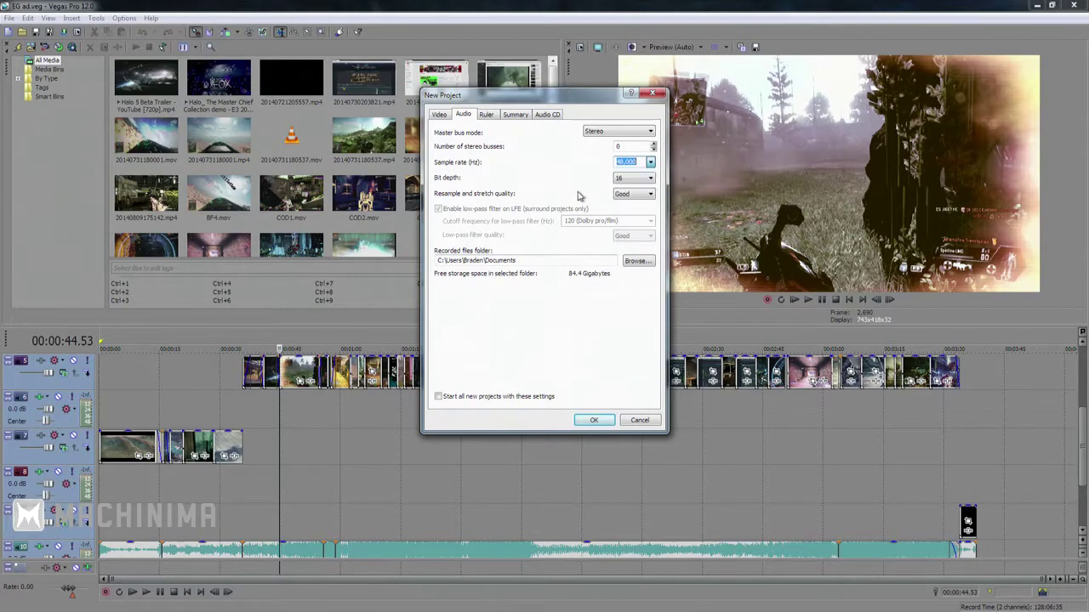
left_click(614, 133)
left_click(614, 132)
left_click(614, 132)
left_click(614, 133)
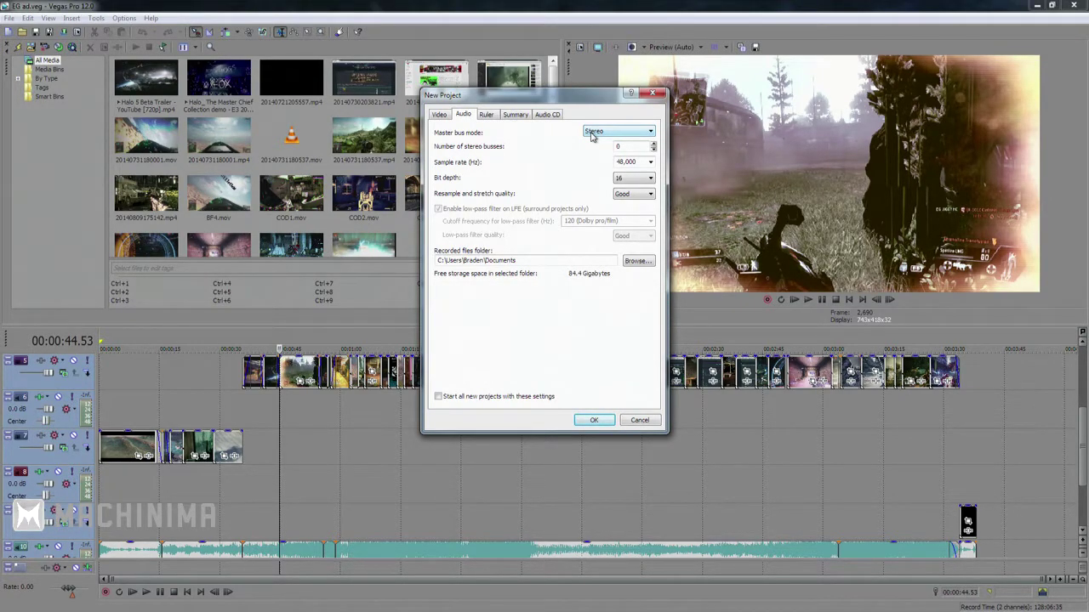
Review the Ruler, Summary and Audio CD tabs, return to Video, and close the dialog
left_click(491, 119)
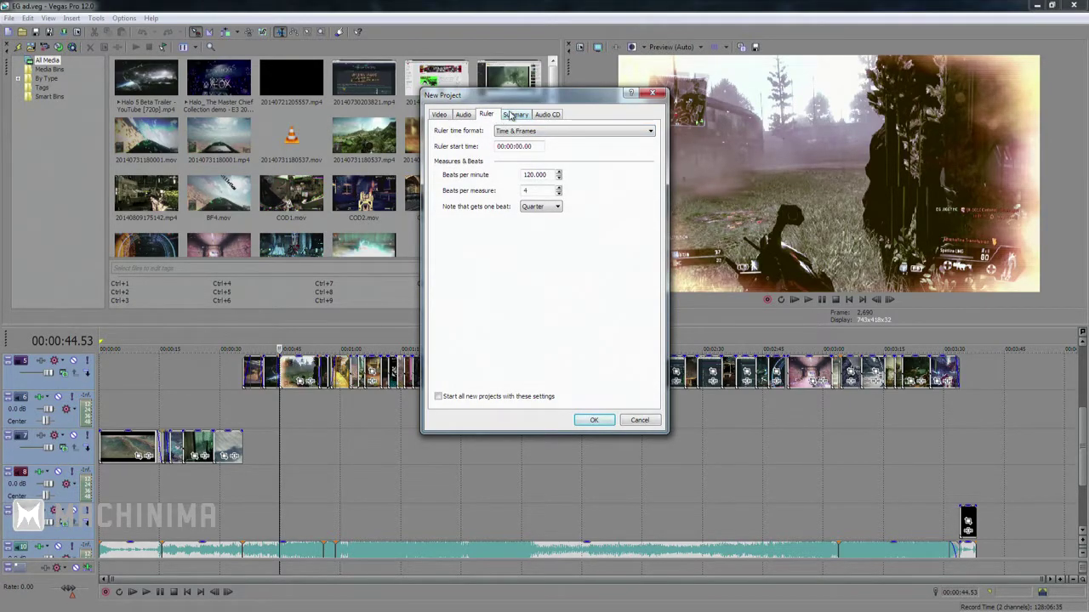
left_click(513, 117)
left_click(558, 117)
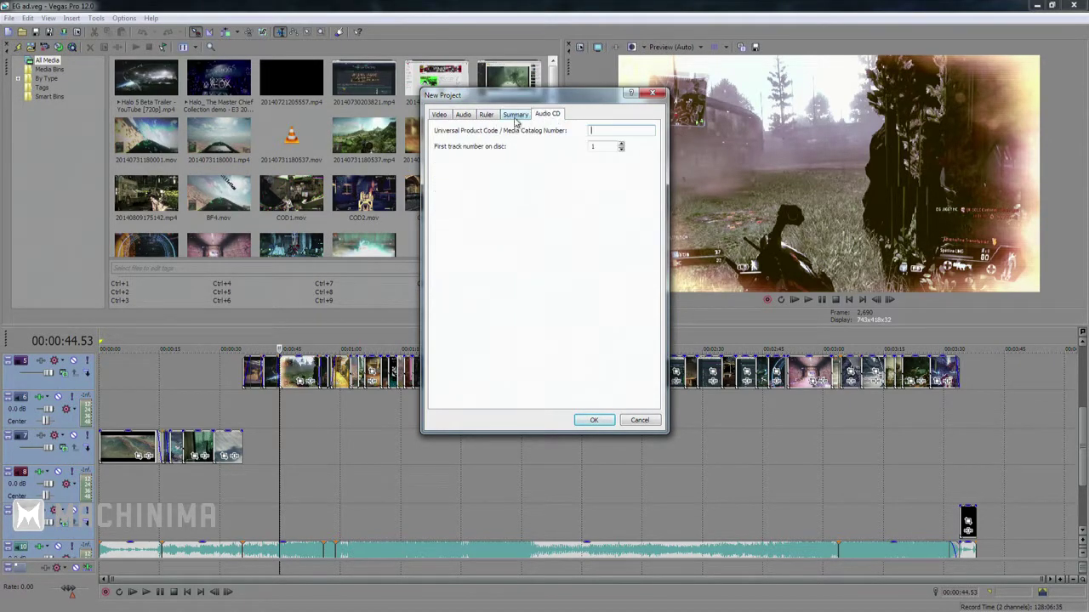
left_click(462, 117)
left_click(447, 114)
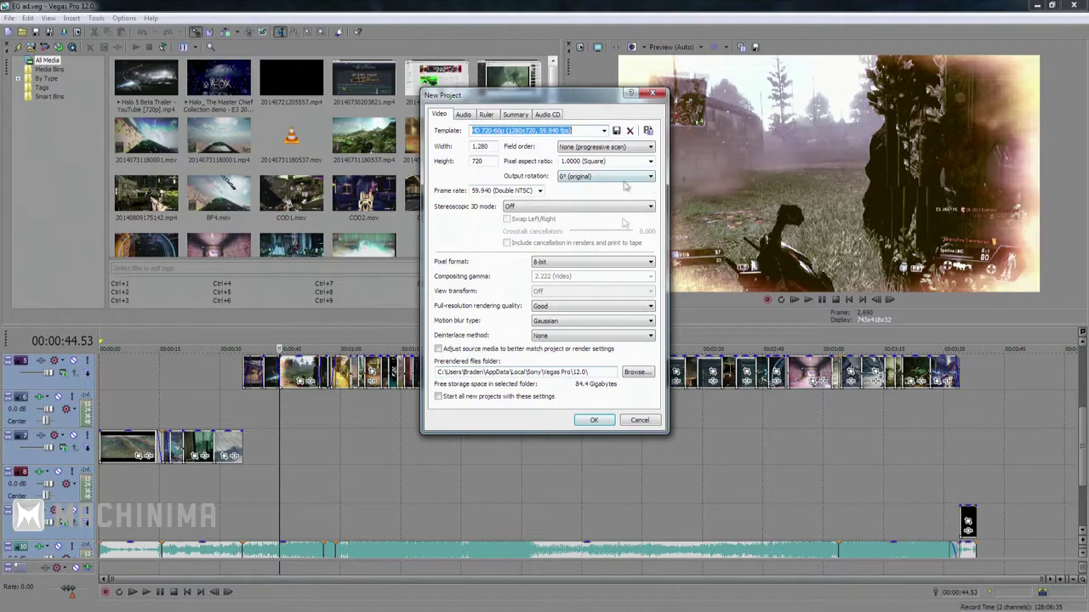
left_click(652, 92)
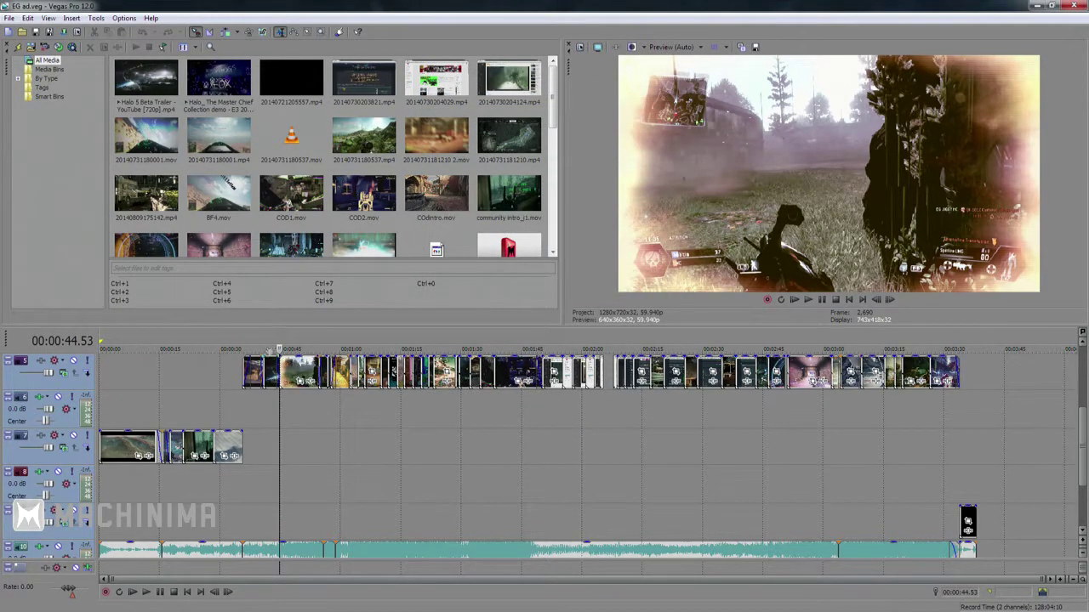
Move the playhead to 00:00:53.18, then on to 00:01:11.48
left_click(313, 350)
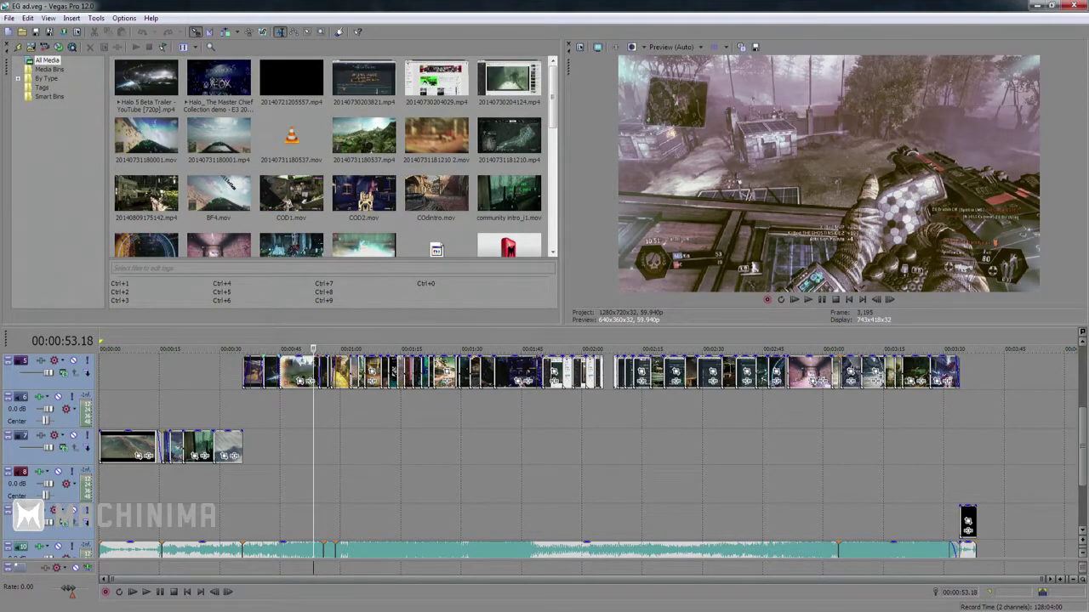
left_click(388, 349)
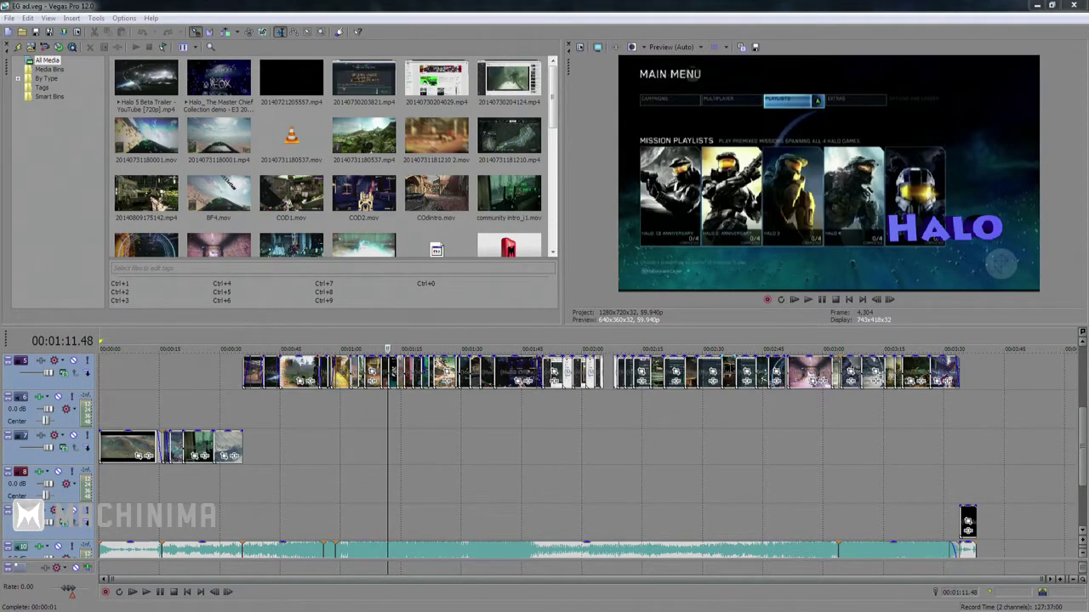
Open Render As and scroll the format list to XDCAM EX (*.MP4)
left_click(10, 17)
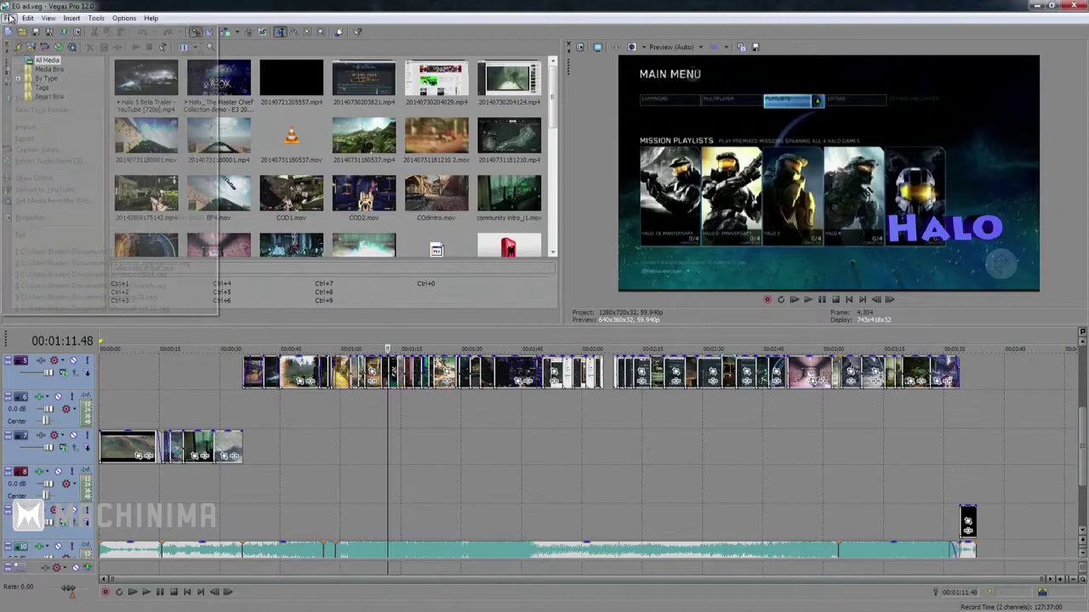
left_click(61, 98)
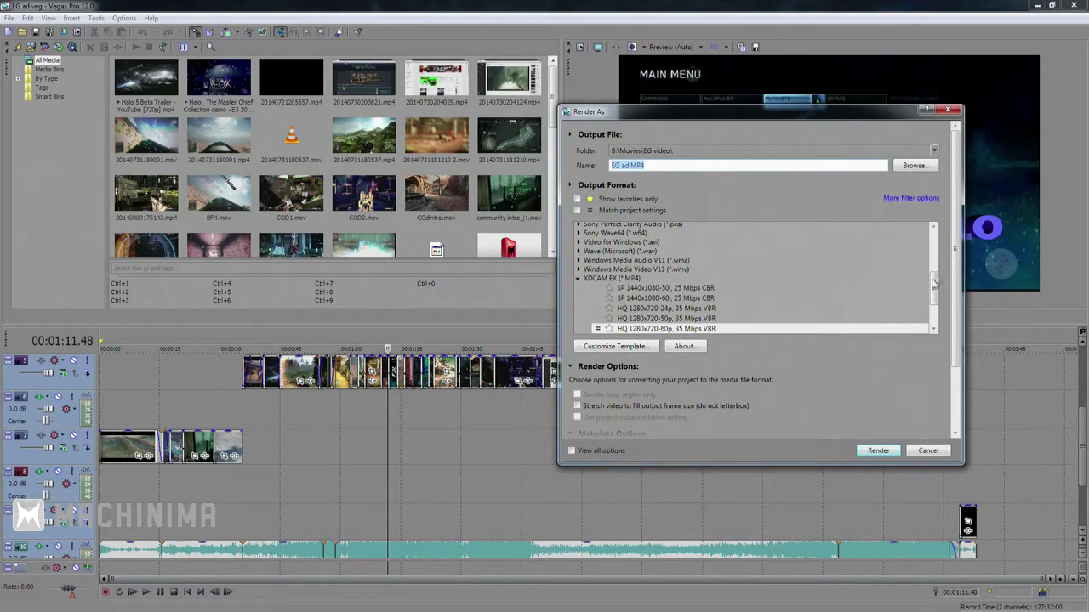
left_click_drag(933, 286, 933, 247)
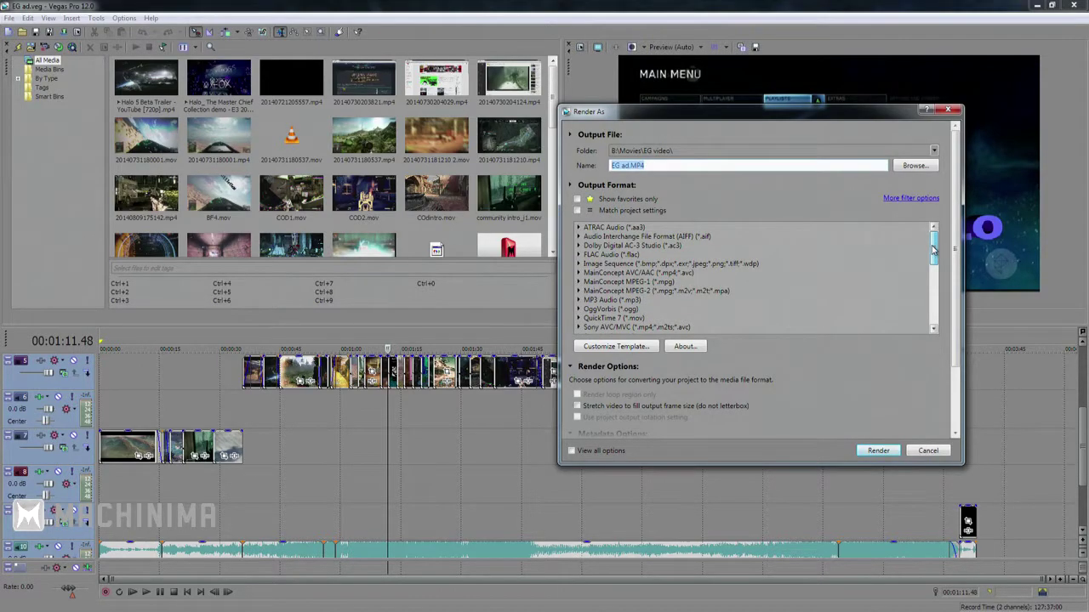
left_click(579, 272)
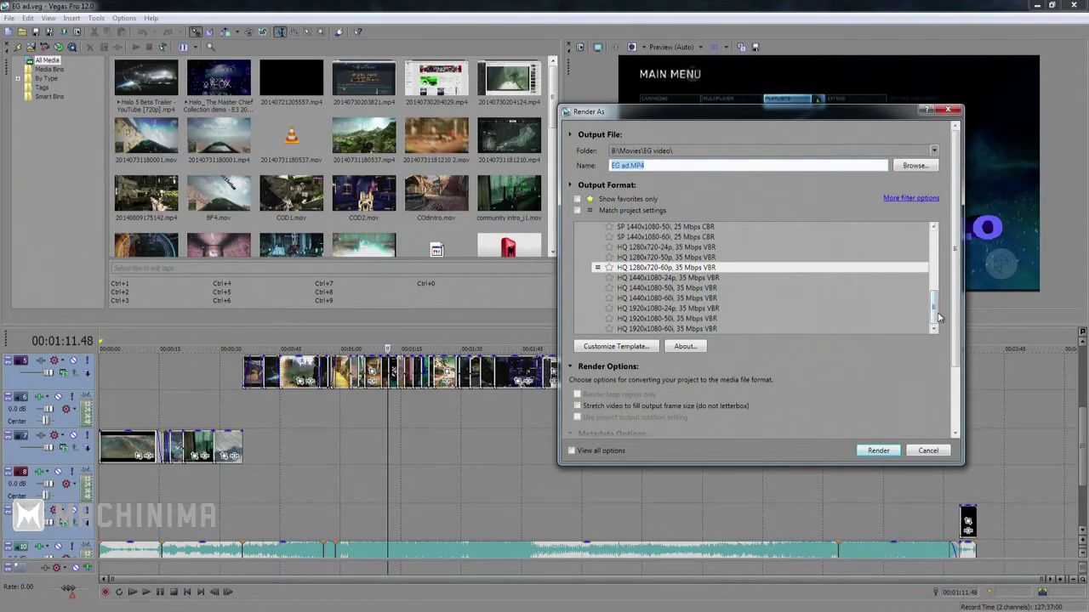
left_click_drag(935, 310, 937, 283)
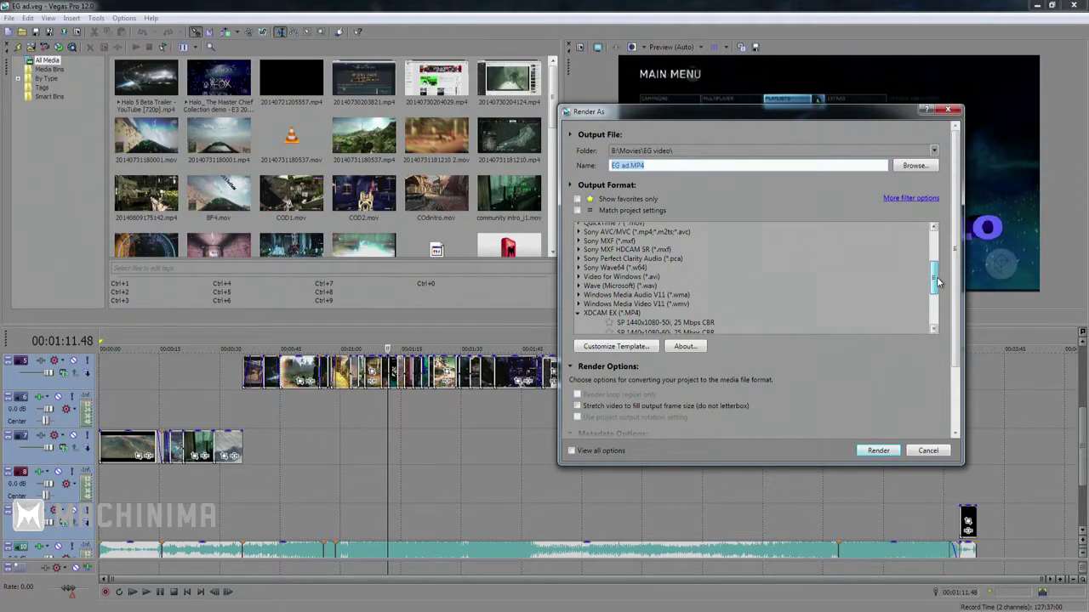
left_click_drag(938, 283, 939, 330)
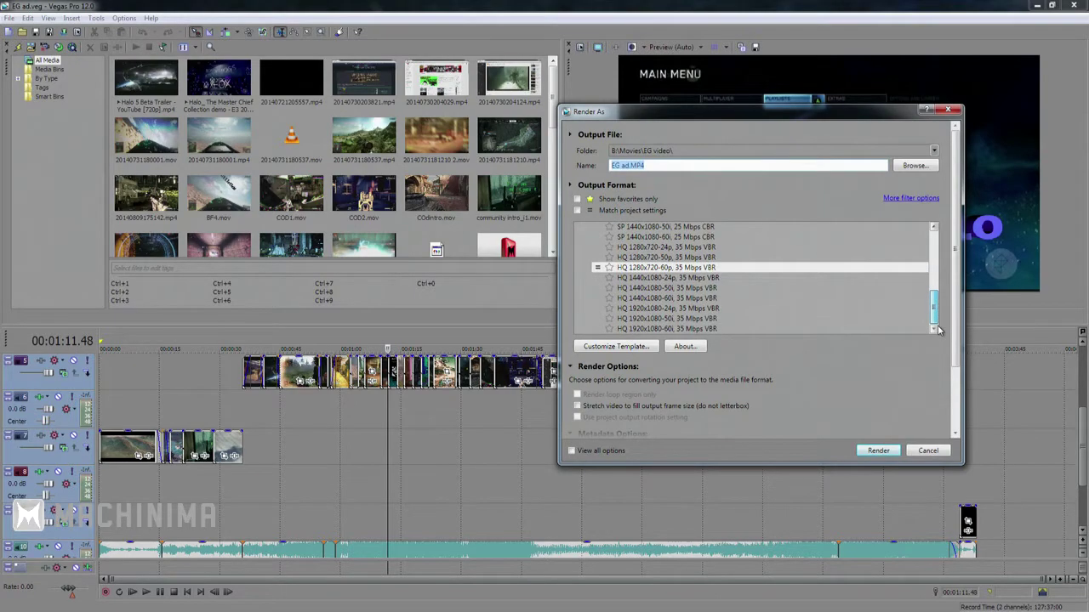
Choose the HQ 1280x720-60p, 35 Mbps VBR template and render to EG ad.MP4
left_click(694, 310)
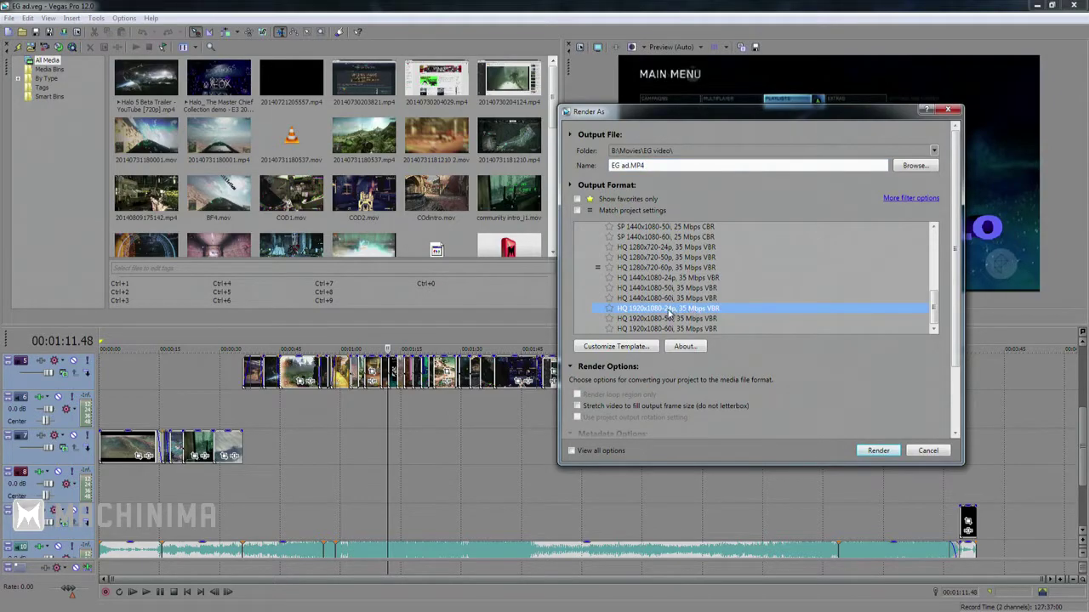
left_click(677, 268)
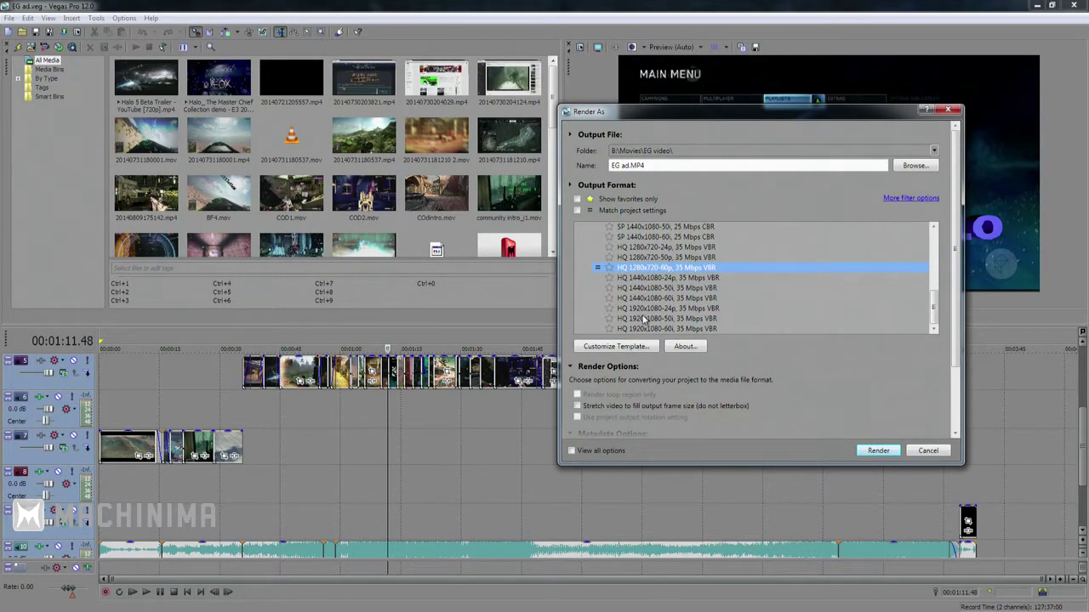
left_click(573, 450)
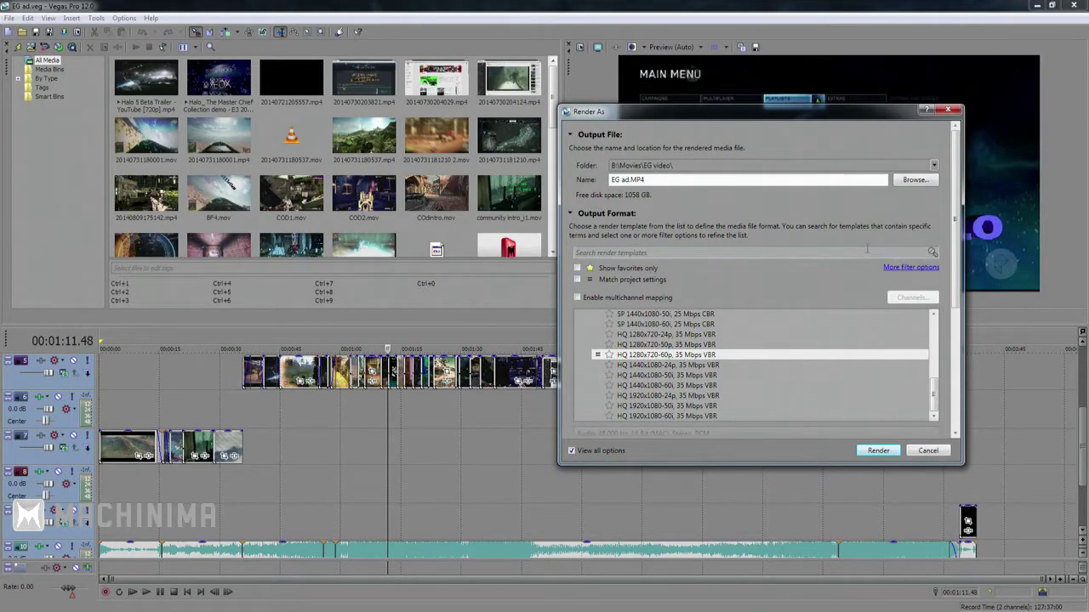
left_click(574, 451)
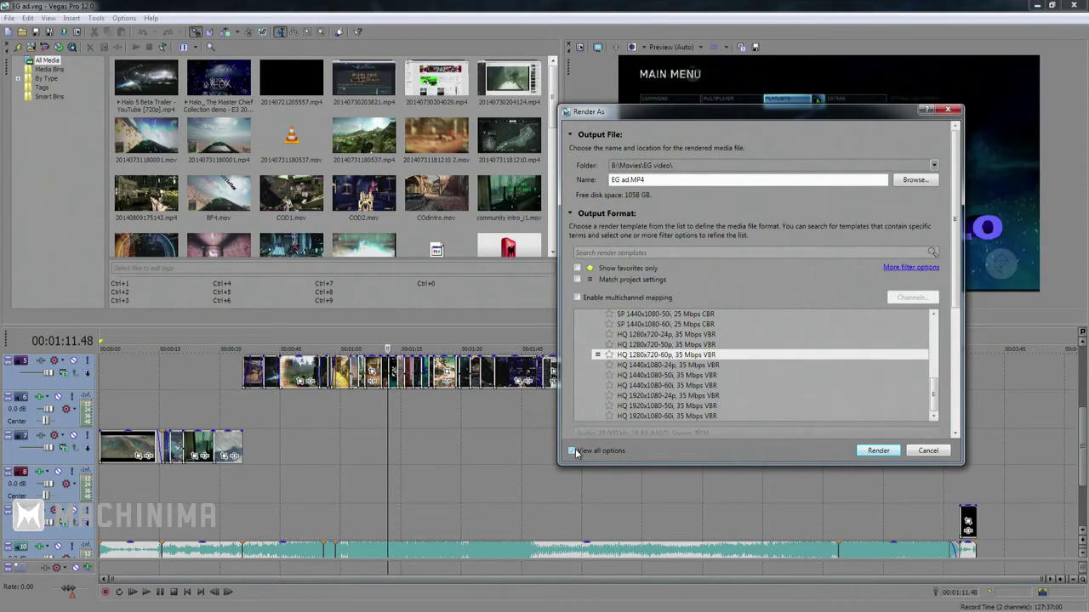
left_click(877, 451)
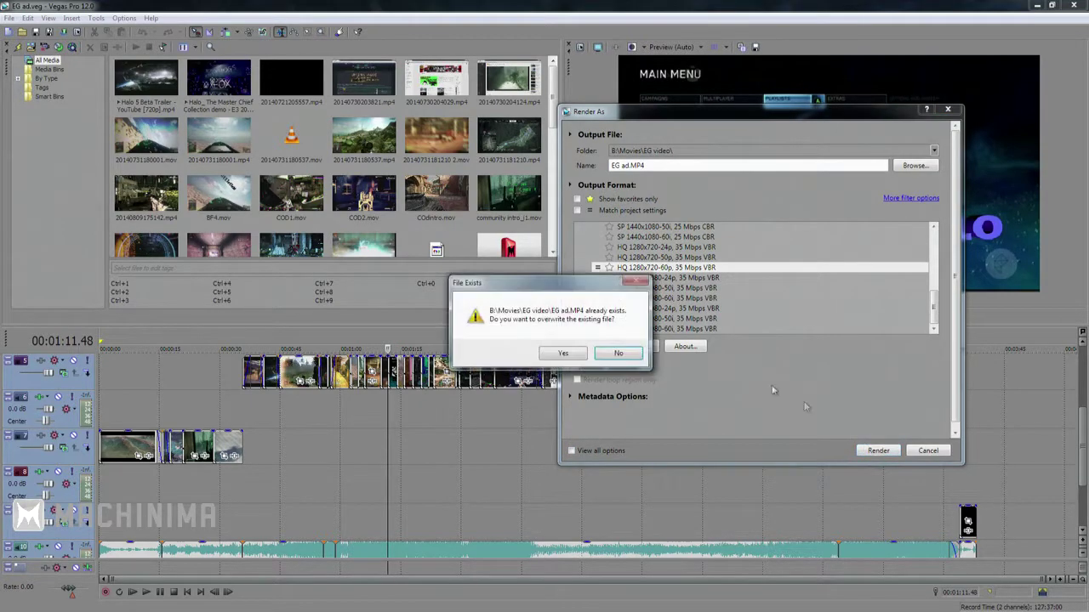
left_click(618, 353)
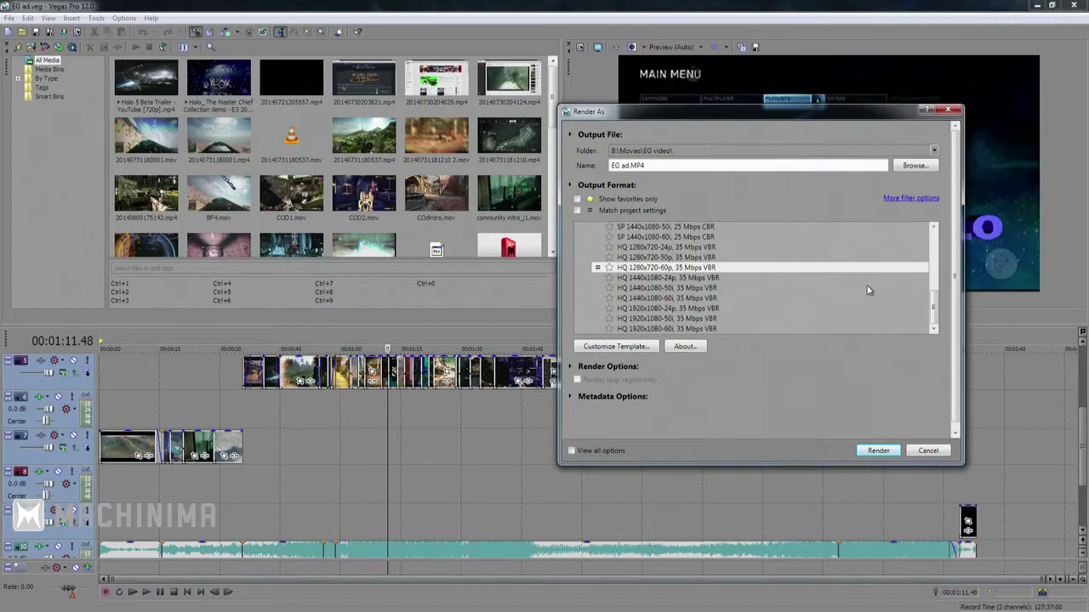